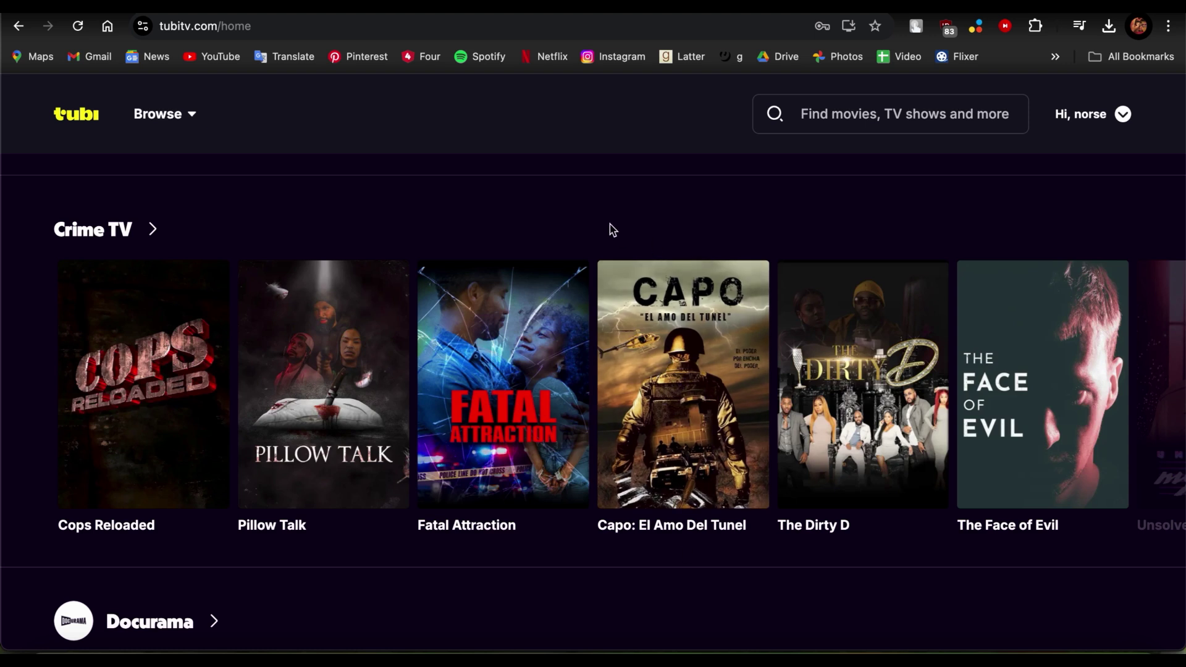
scroll(491, 259, up, 10)
Inspect the Tubi home page address in the browser's address bar.
click(249, 26)
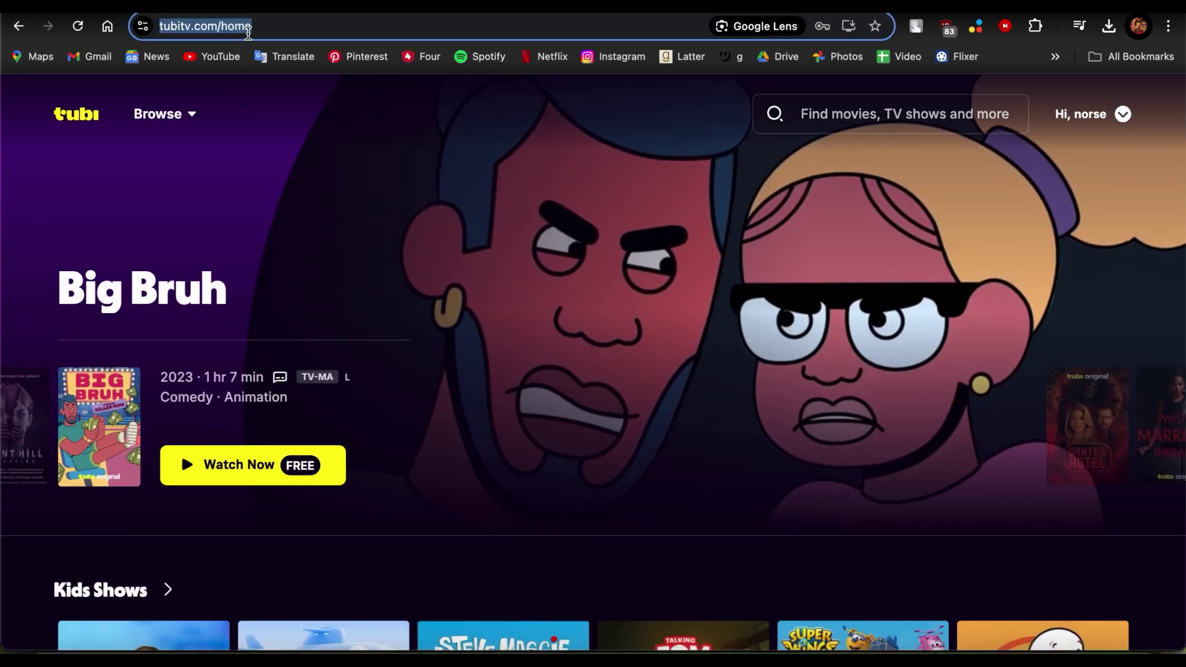
click(294, 27)
key(ctrl+a)
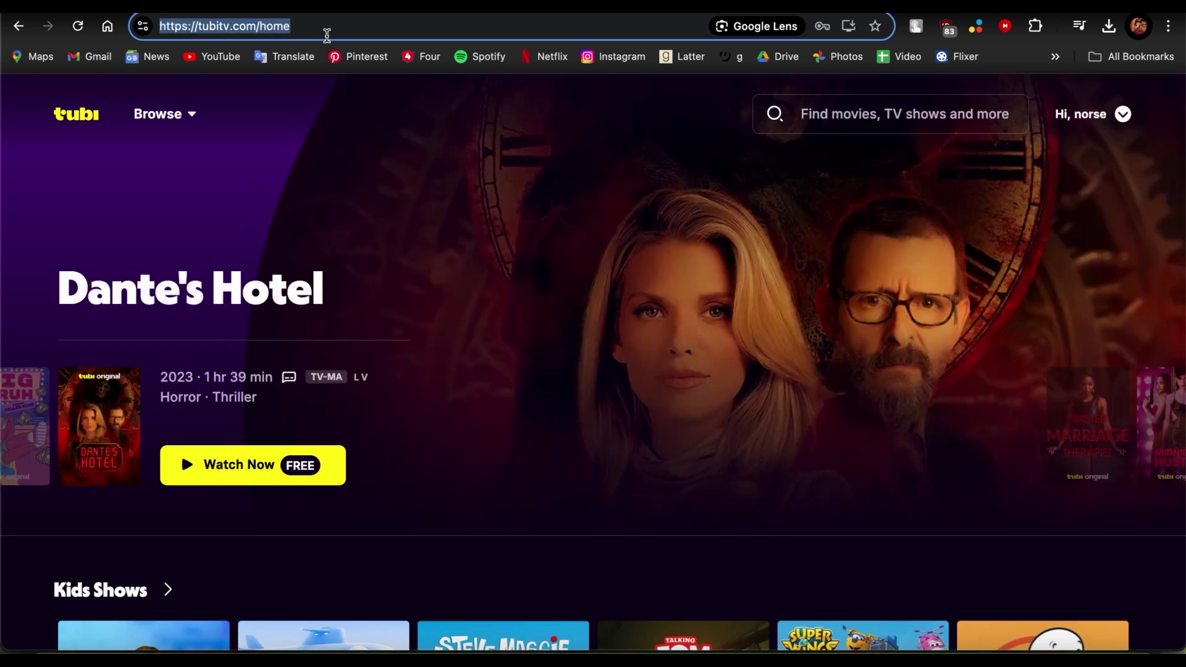
click(326, 36)
double_click(304, 28)
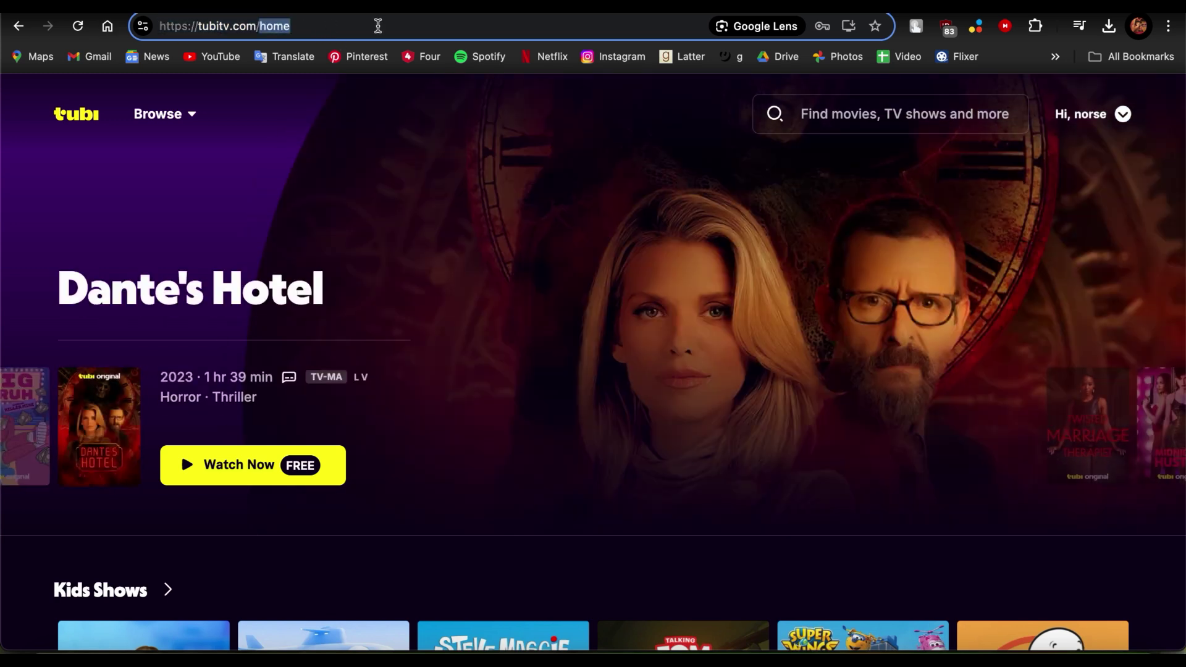
scroll(664, 476, down, 4)
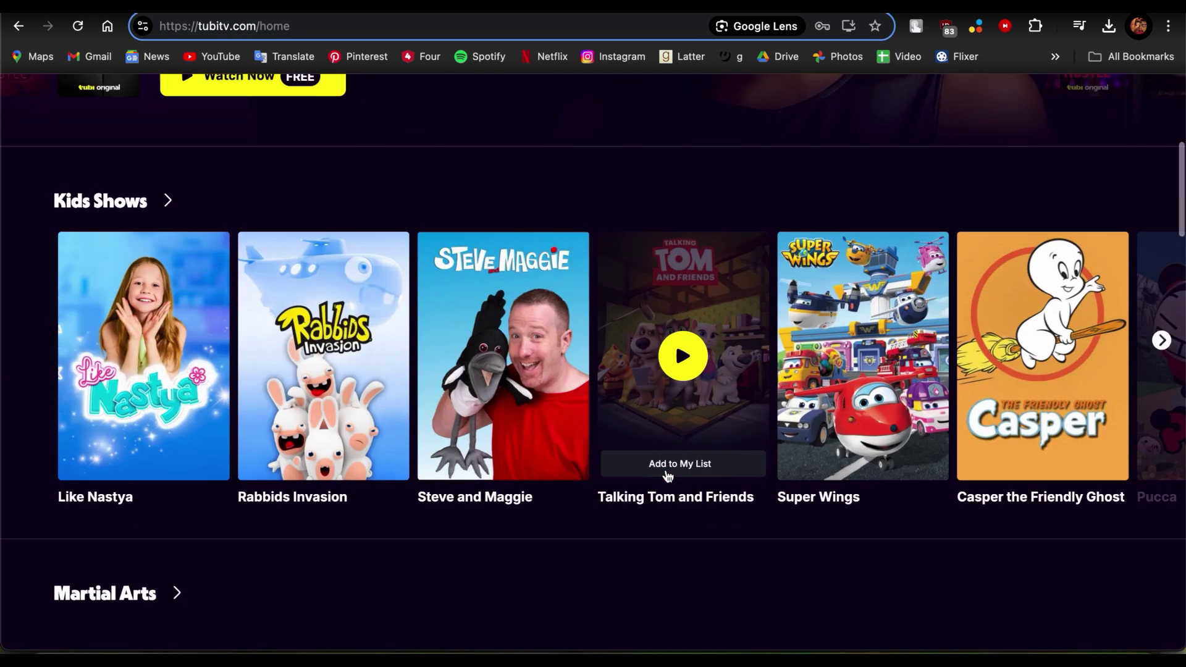
scroll(843, 306, down, 1)
scroll(827, 405, down, 6)
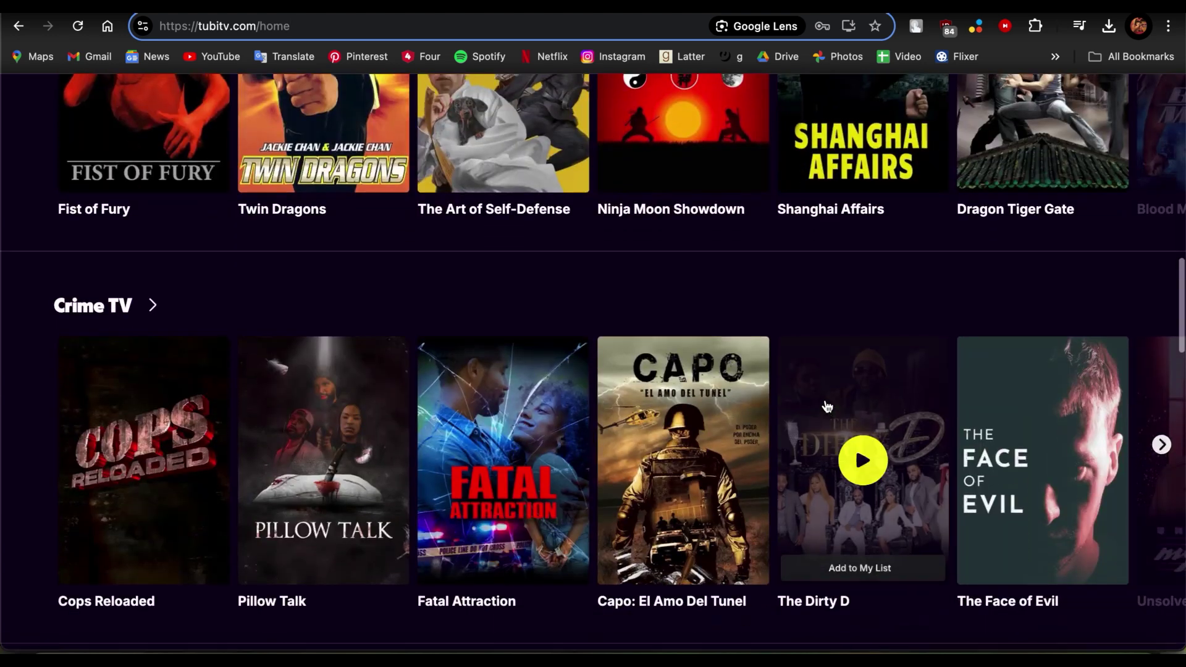
scroll(365, 344, down, 3)
scroll(139, 297, up, 1)
scroll(127, 186, up, 1)
scroll(227, 220, up, 1)
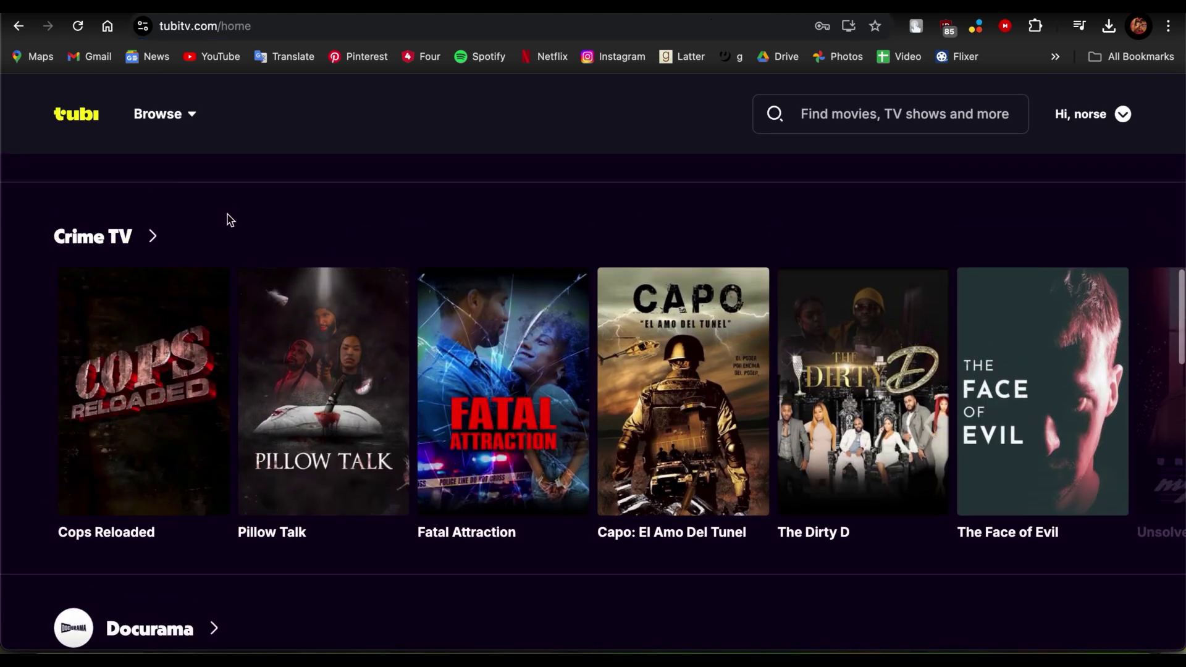
scroll(82, 265, down, 2)
scroll(164, 389, down, 1)
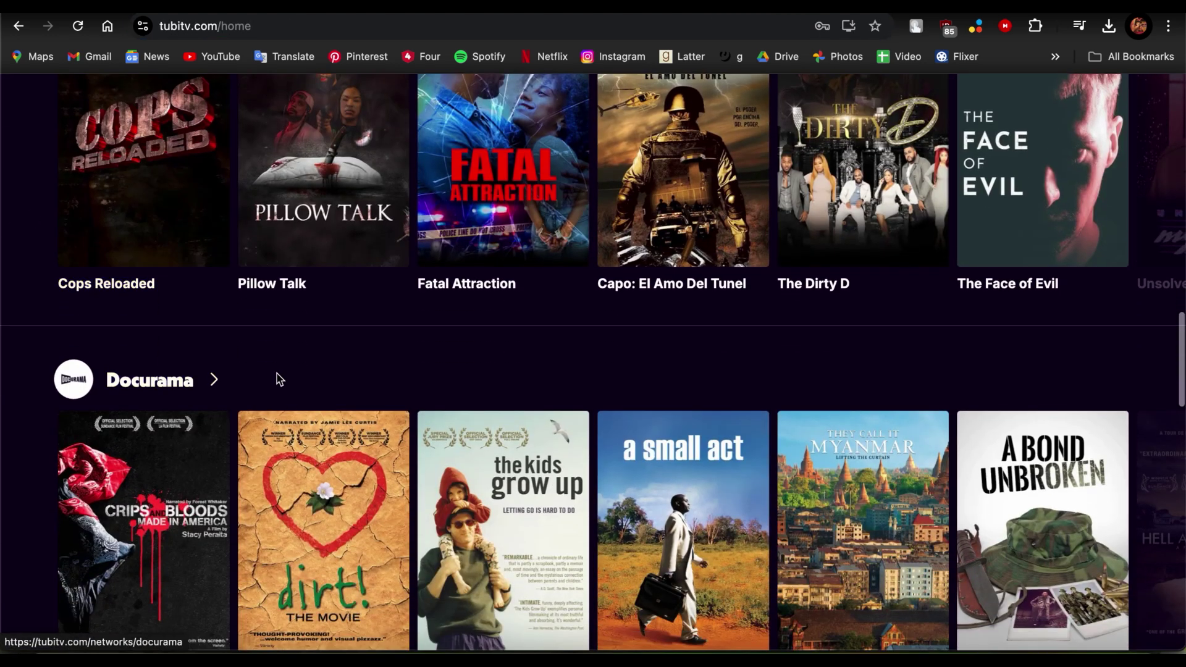
scroll(278, 379, down, 4)
scroll(278, 379, down, 2)
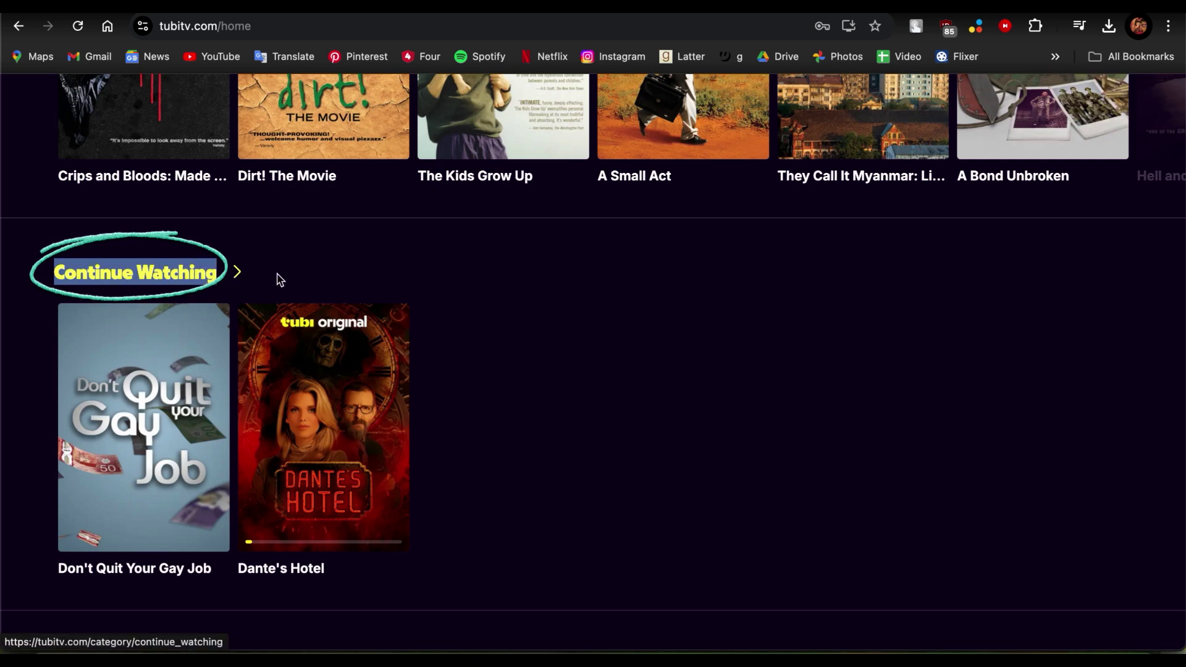
Check the Continue Watching row, then go to Account Settings' Continue Watching & My List tab.
drag(534, 297, 543, 343)
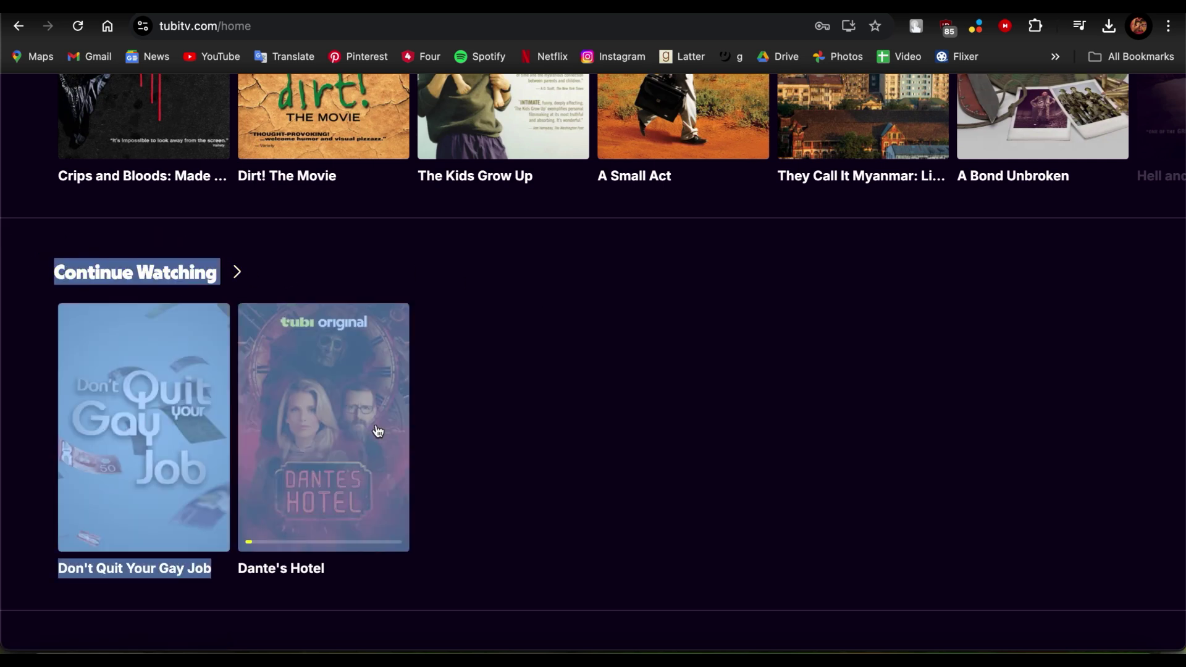
click(543, 343)
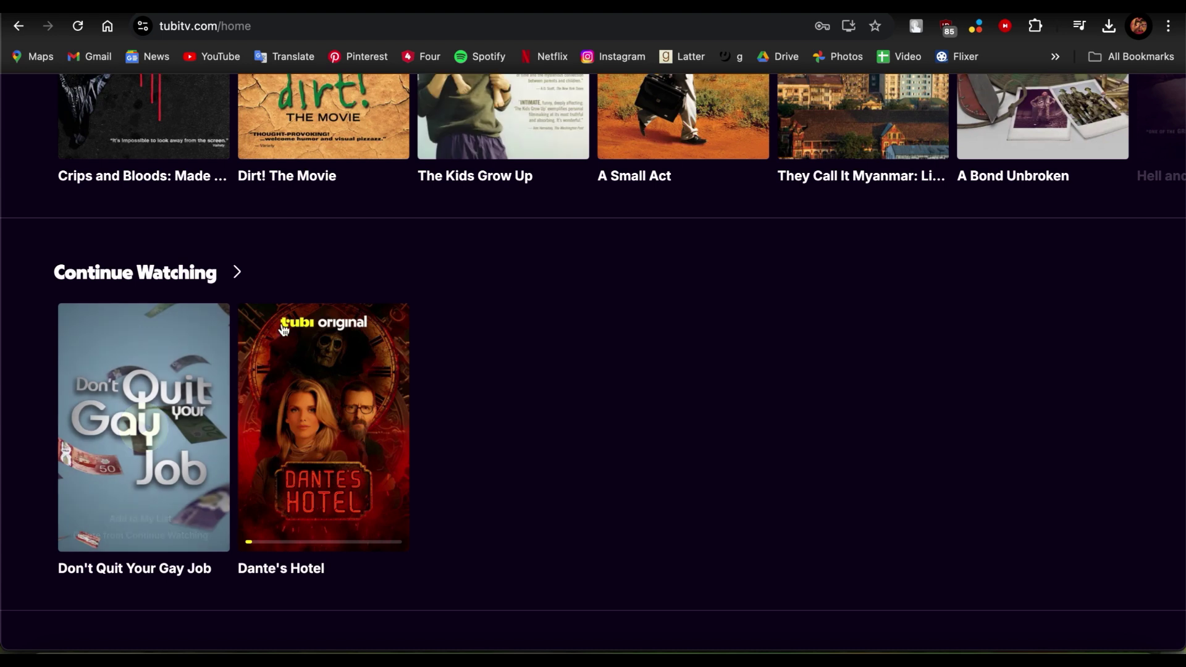
scroll(648, 389, up, 10)
scroll(816, 341, down, 3)
scroll(816, 342, up, 3)
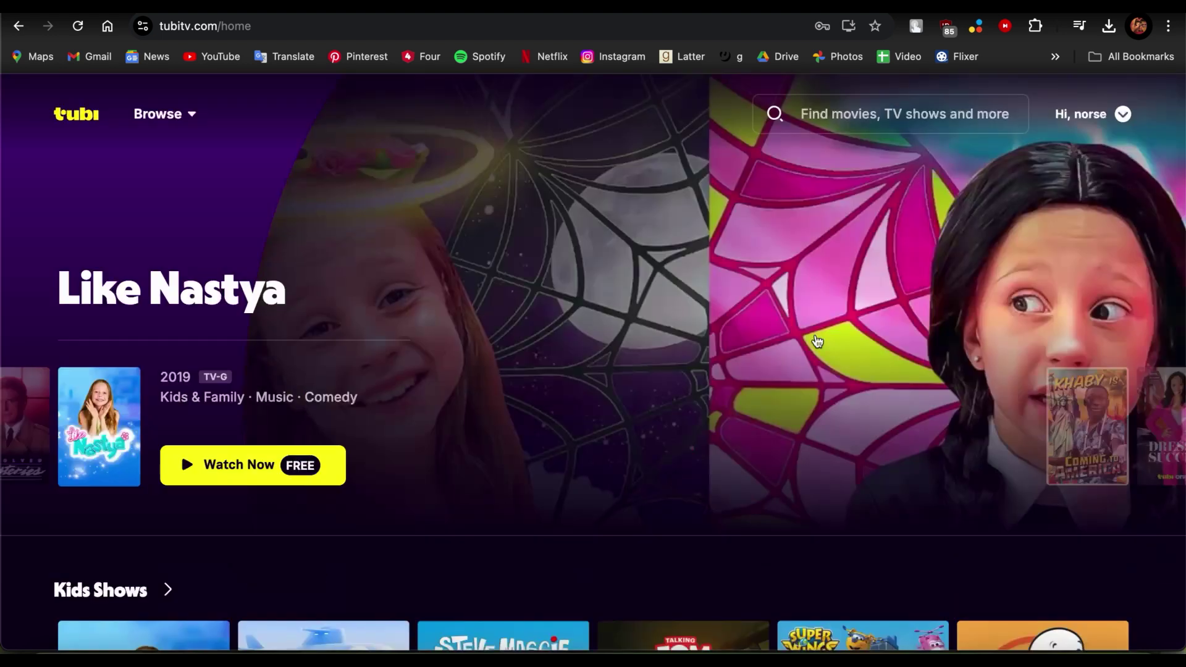
mouse_move(1092, 114)
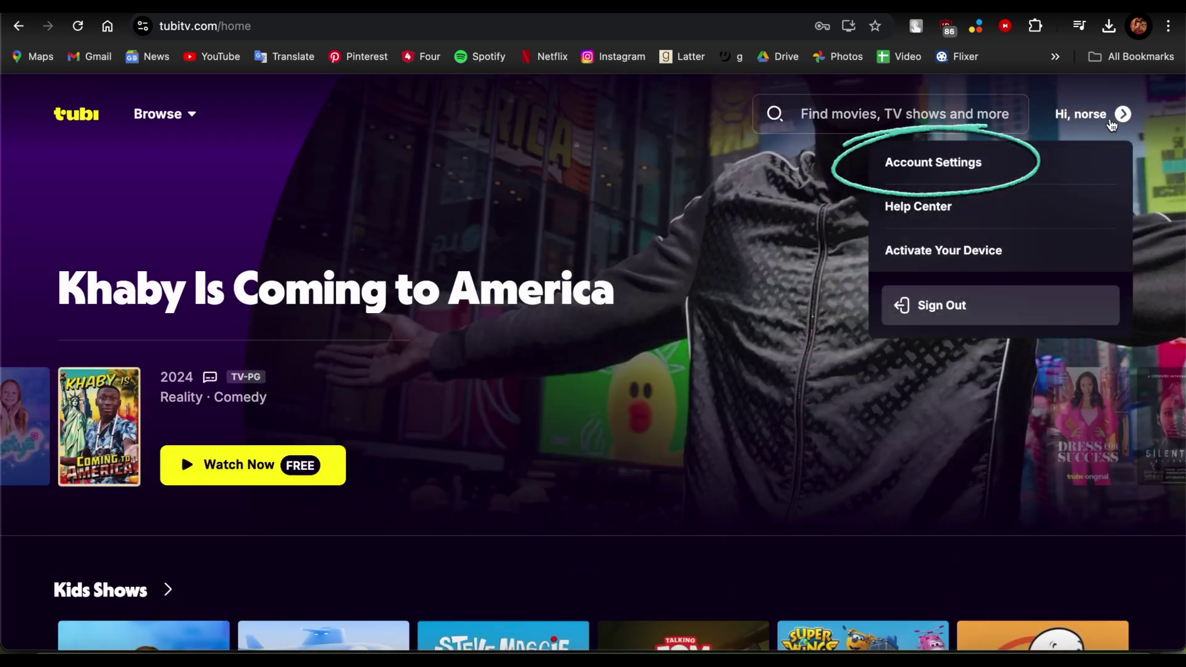
click(964, 165)
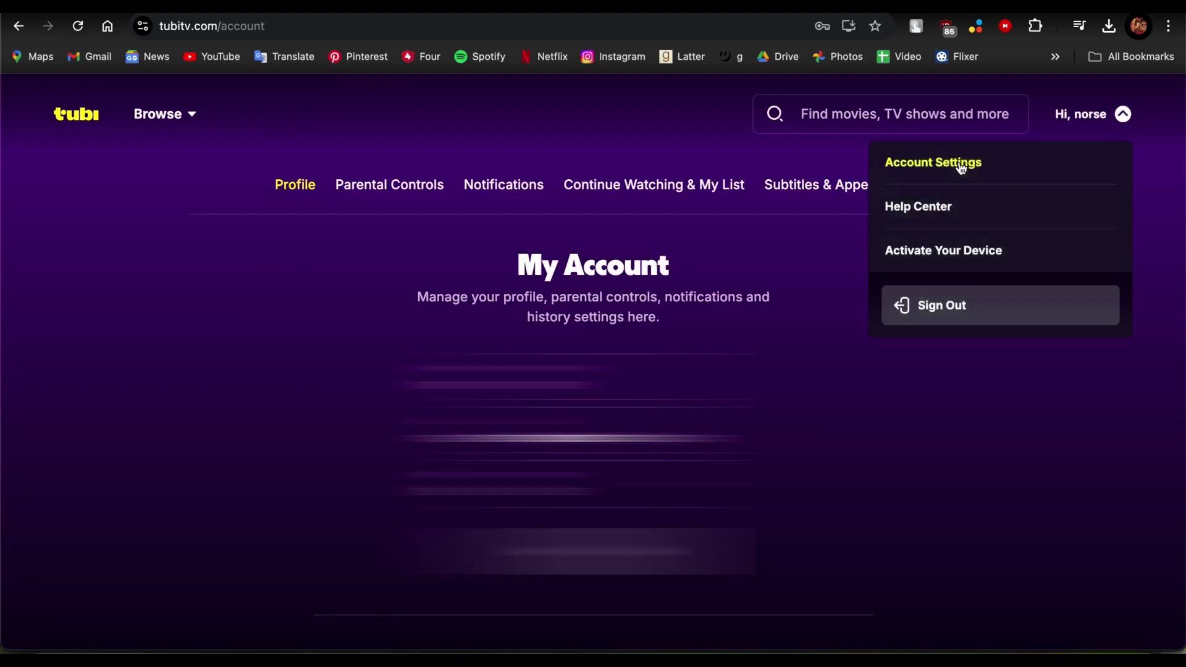
click(669, 185)
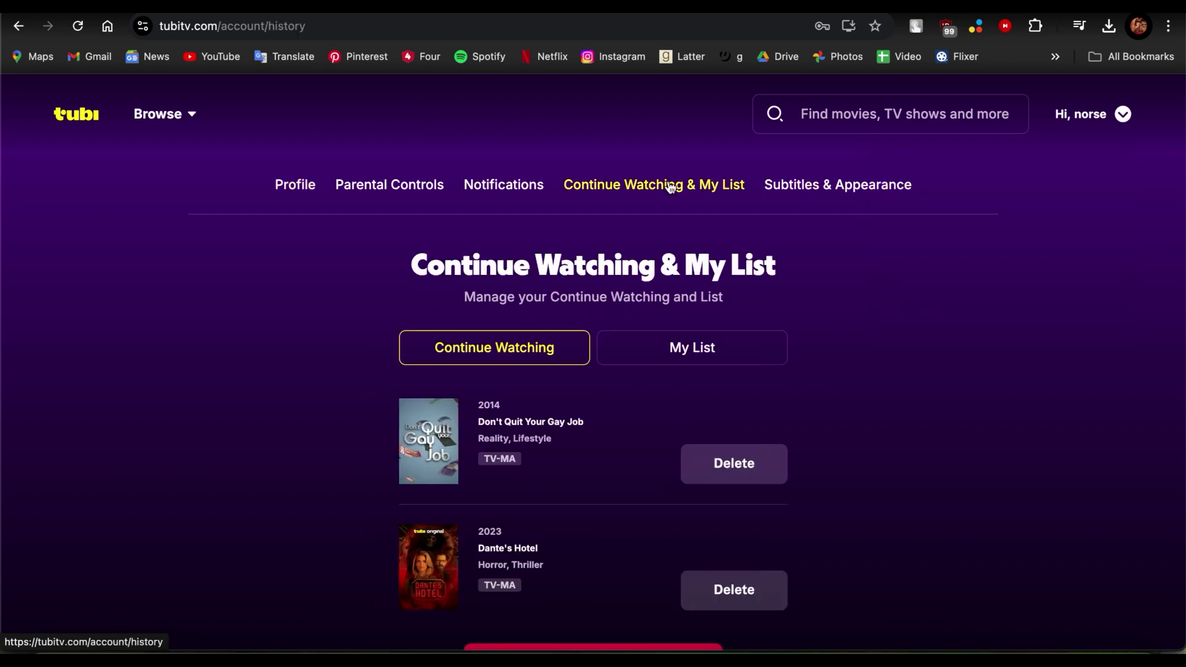
scroll(700, 282, down, 1)
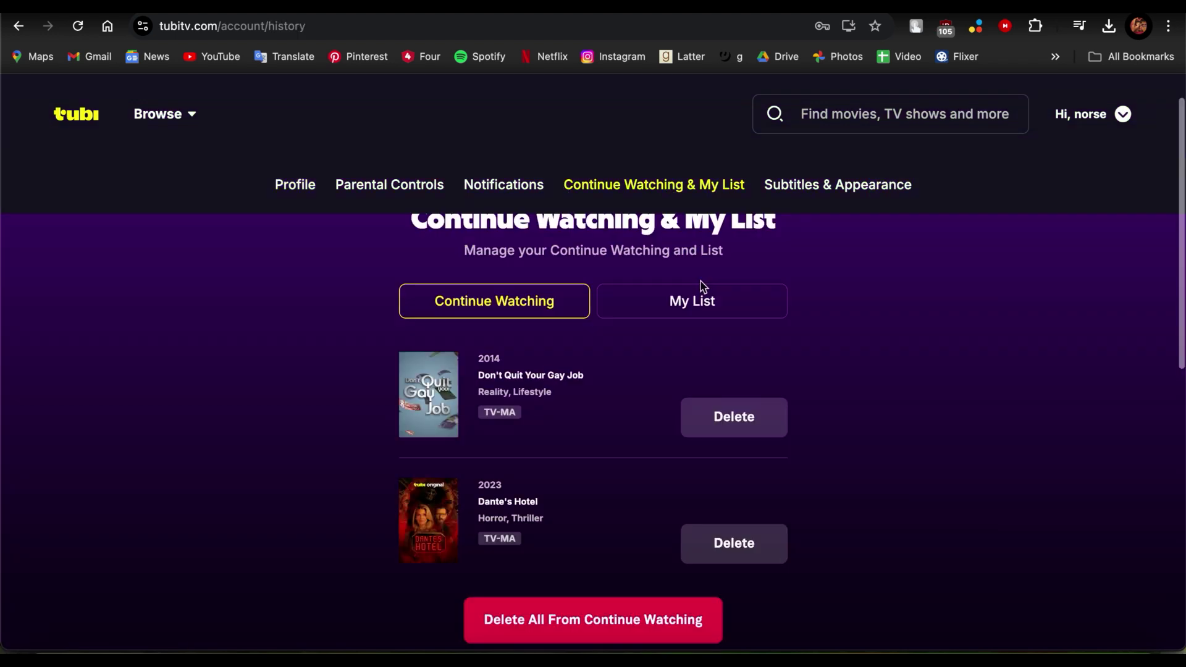
scroll(556, 372, down, 1)
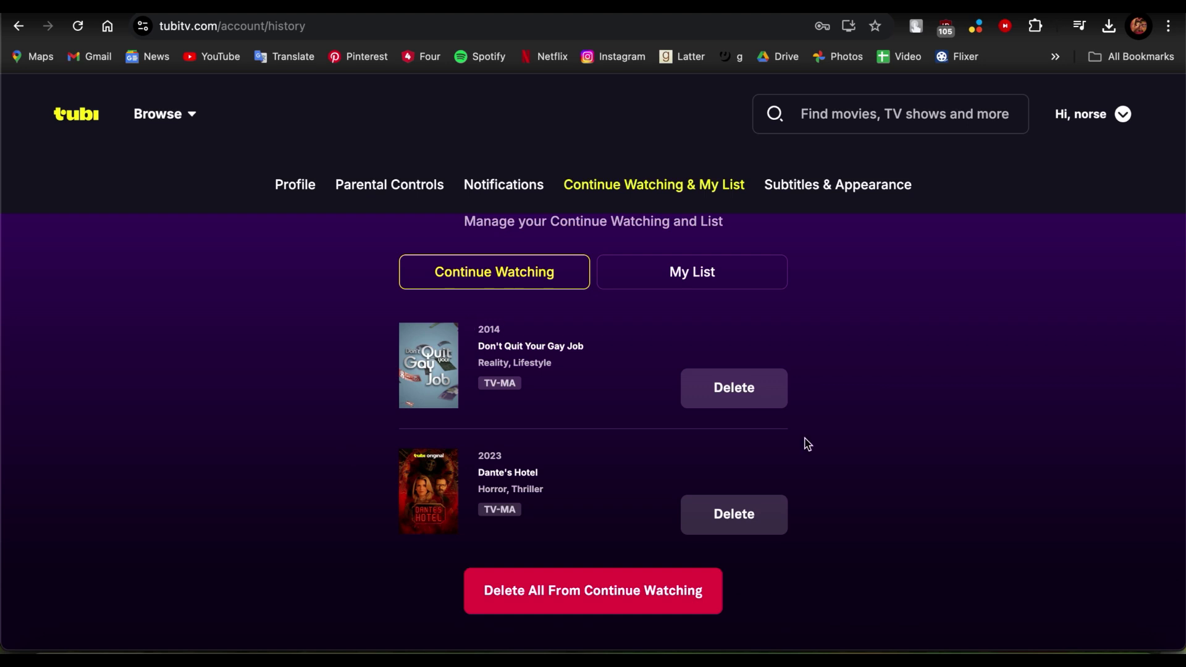
scroll(805, 444, down, 2)
scroll(693, 324, up, 3)
click(693, 325)
click(547, 323)
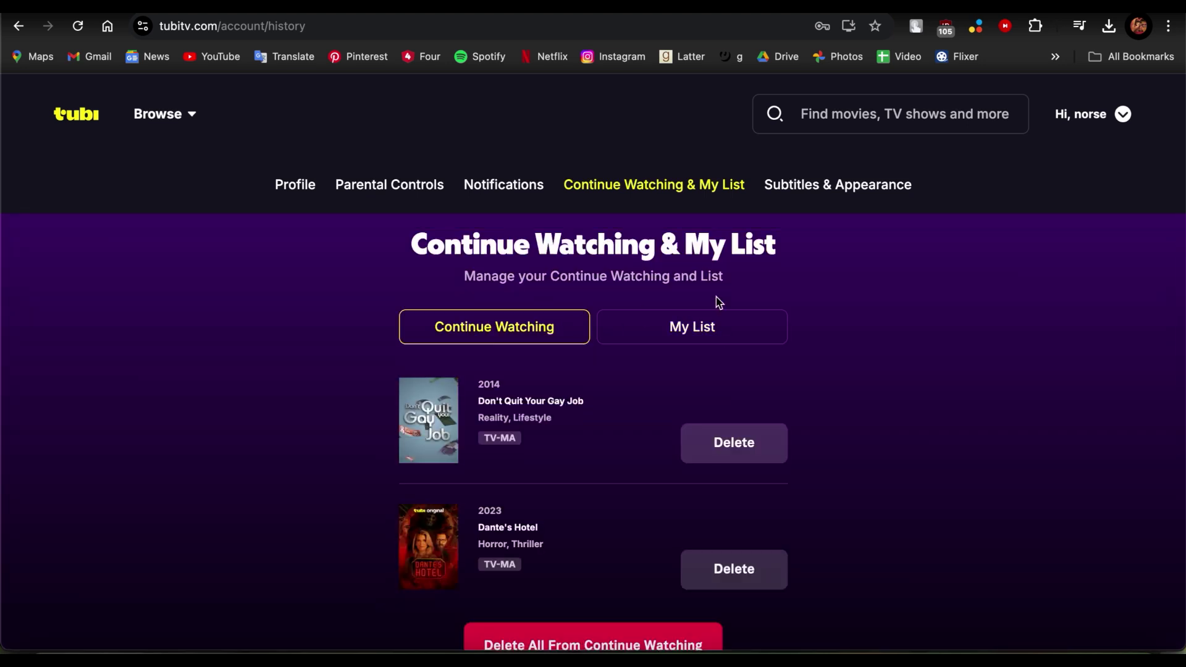
scroll(716, 297, up, 1)
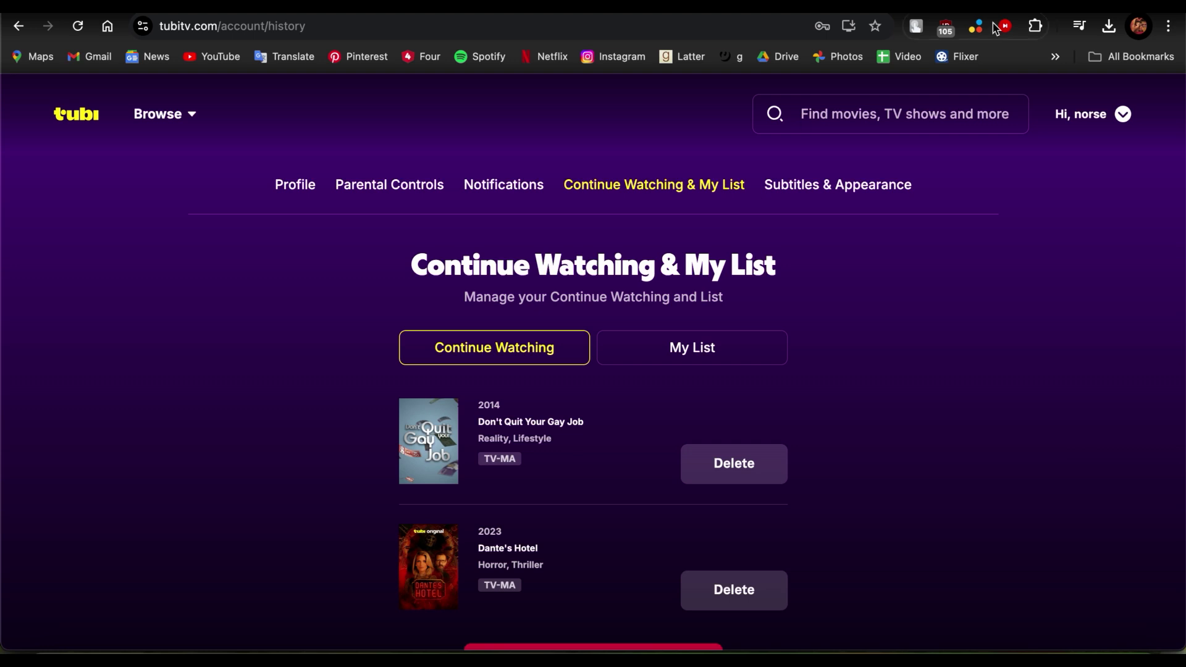
click(954, 165)
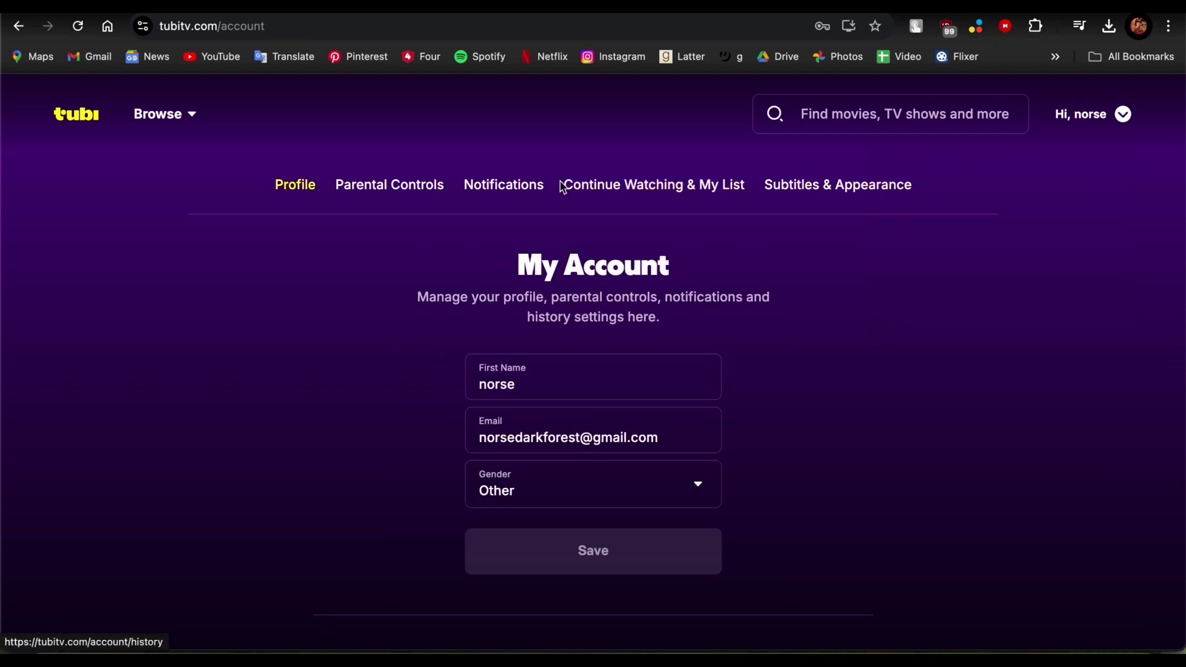
click(669, 186)
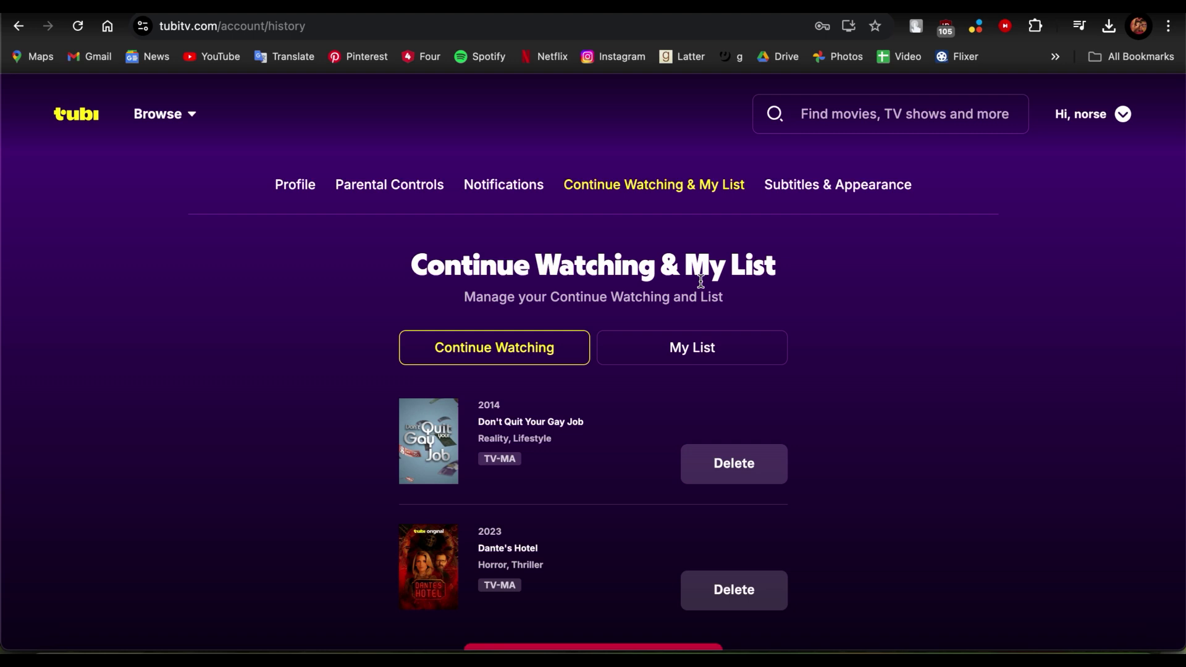
scroll(700, 281, down, 1)
scroll(553, 371, down, 1)
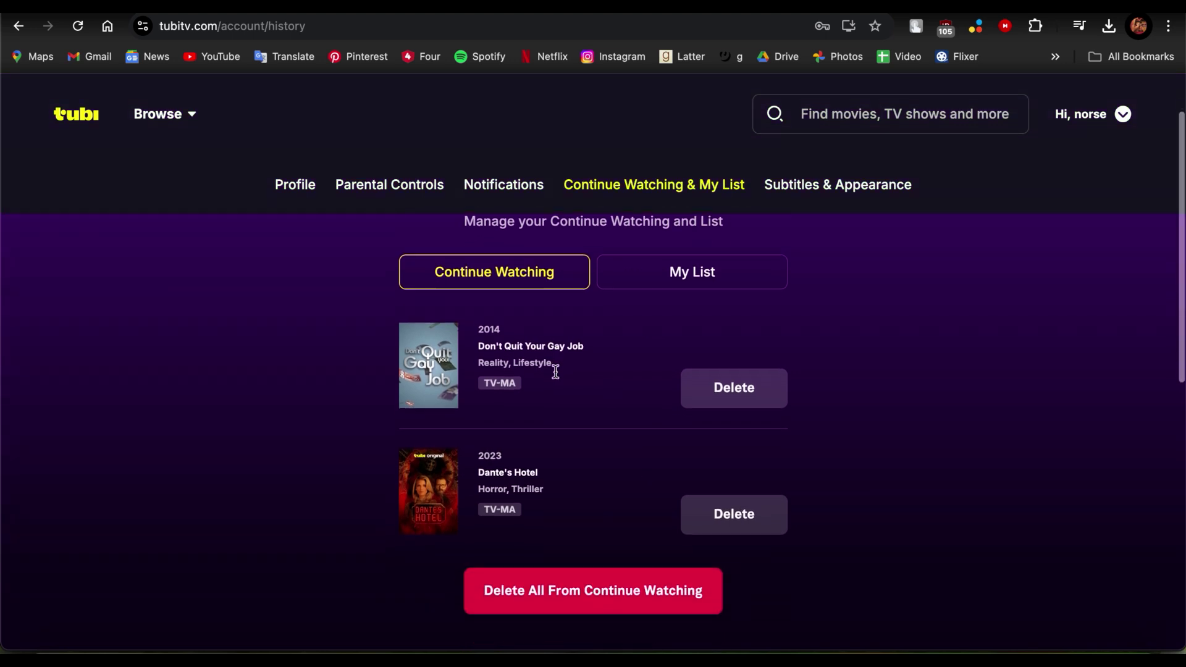
scroll(804, 444, down, 2)
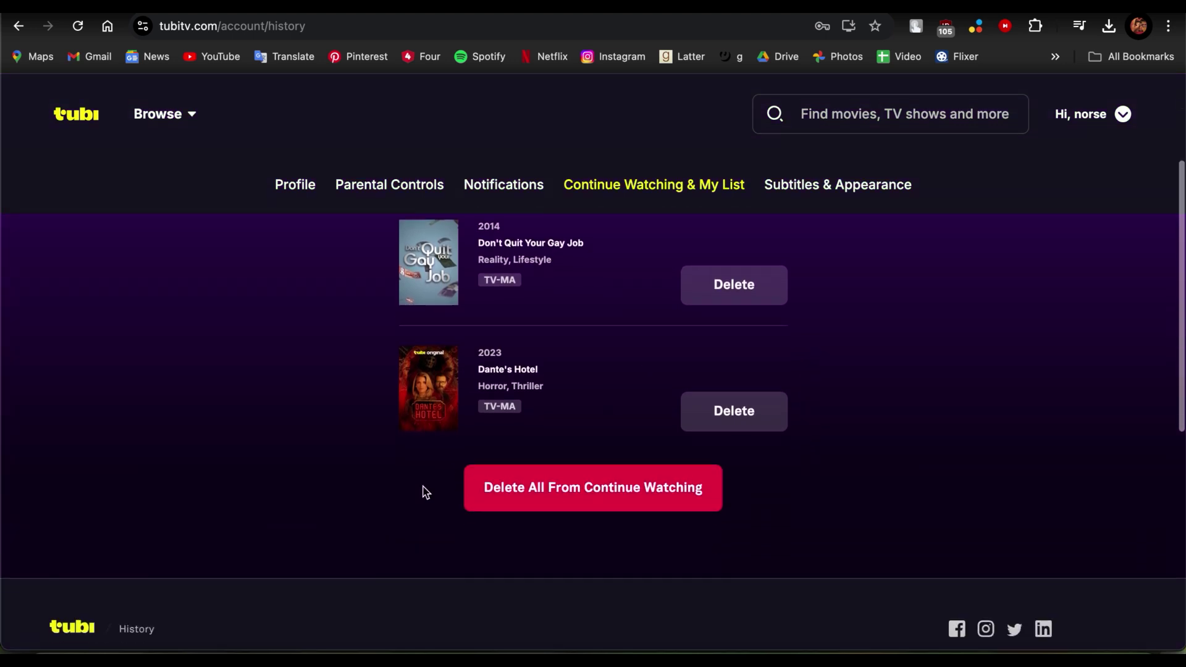
scroll(752, 479, up, 2)
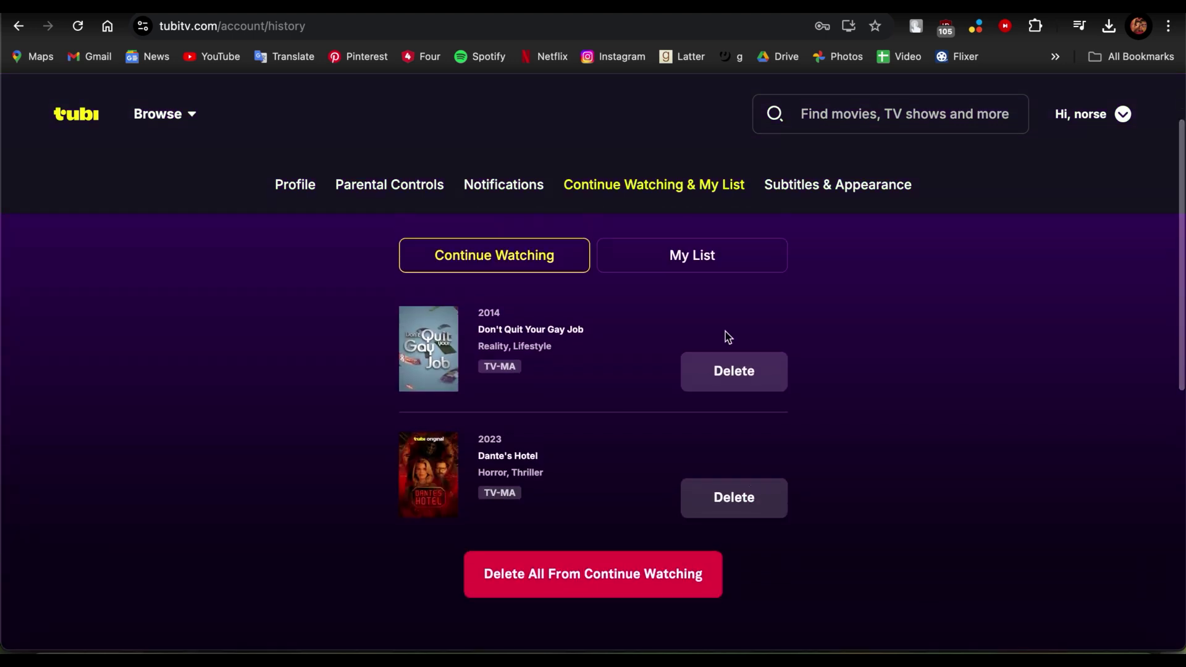
scroll(726, 336, up, 2)
click(686, 325)
click(550, 327)
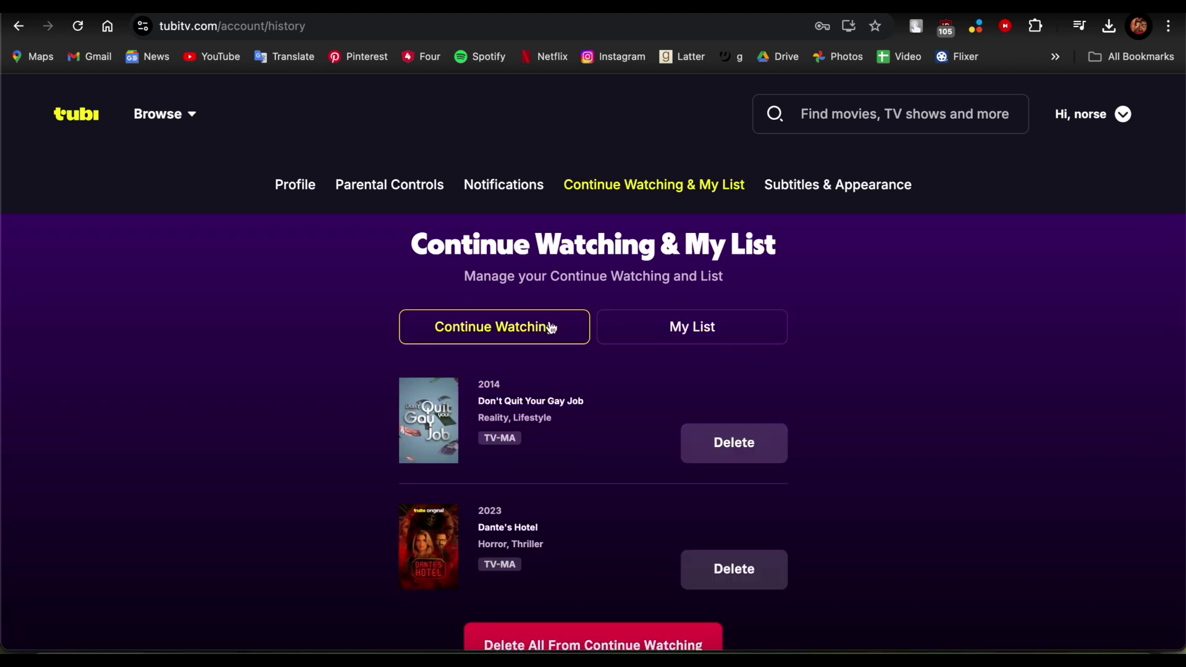
scroll(716, 301, up, 1)
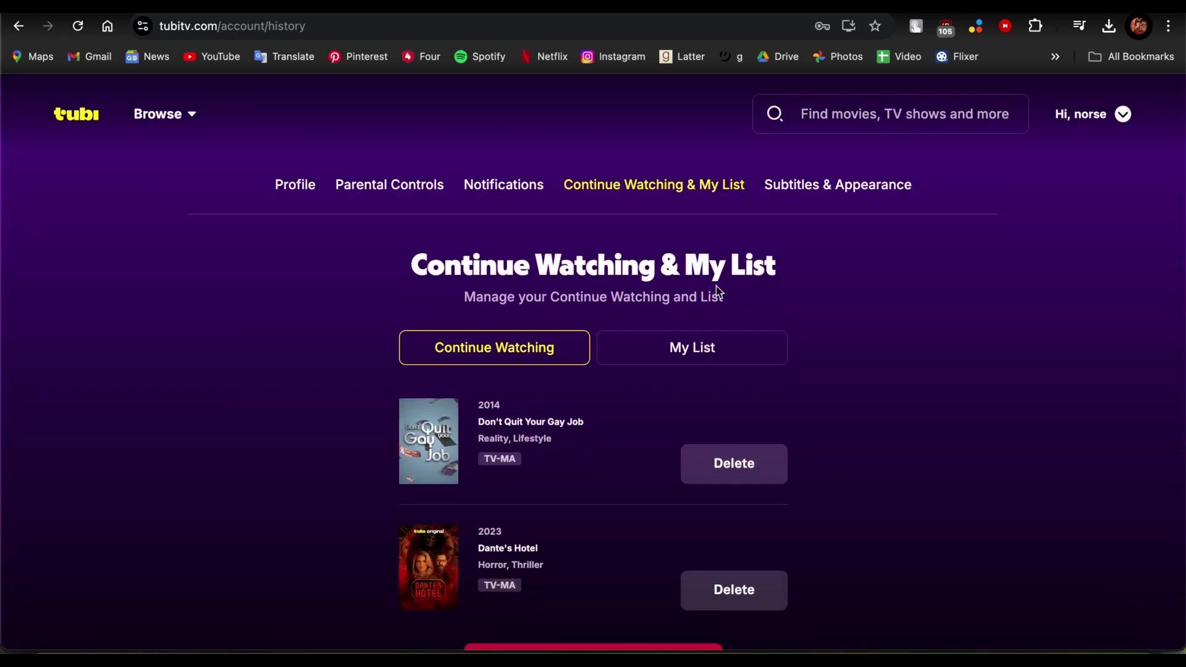